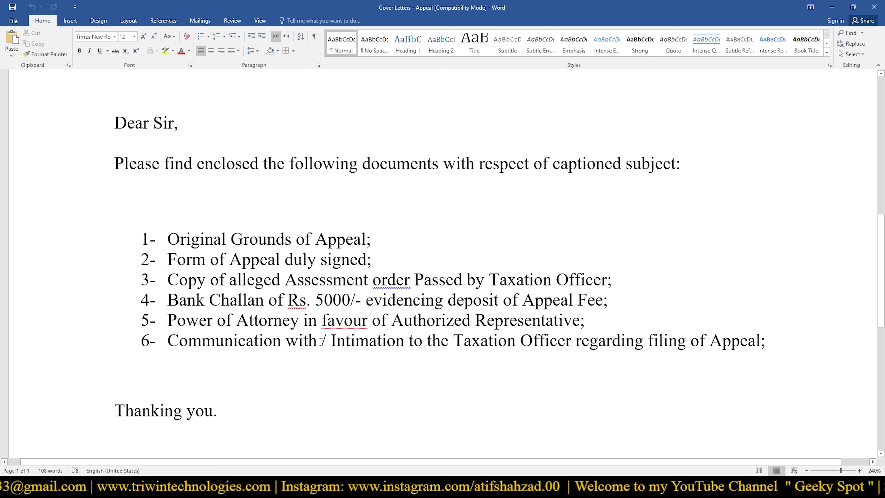
Step: Copy the entire appeal cover letter from Word and paste it into the Contents text box of the 127(4) application in the browser
scroll(312, 348, "up", 3)
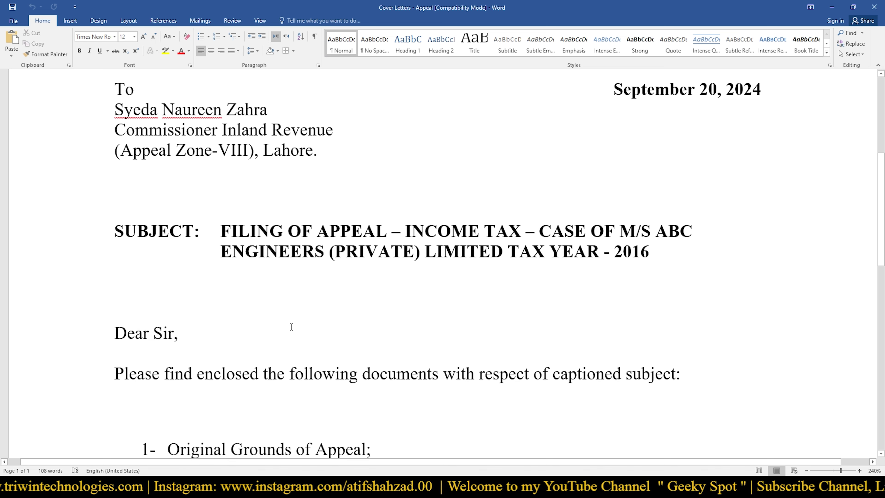
key("ctrl+a")
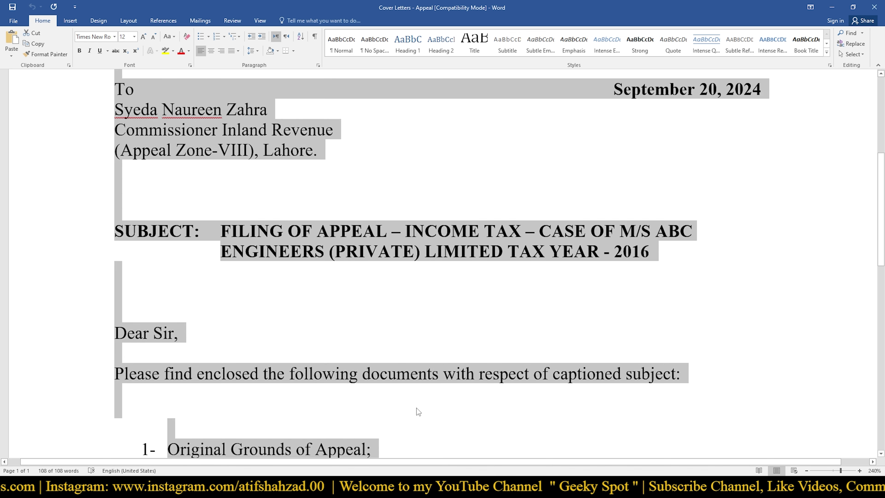
key("alt+Tab")
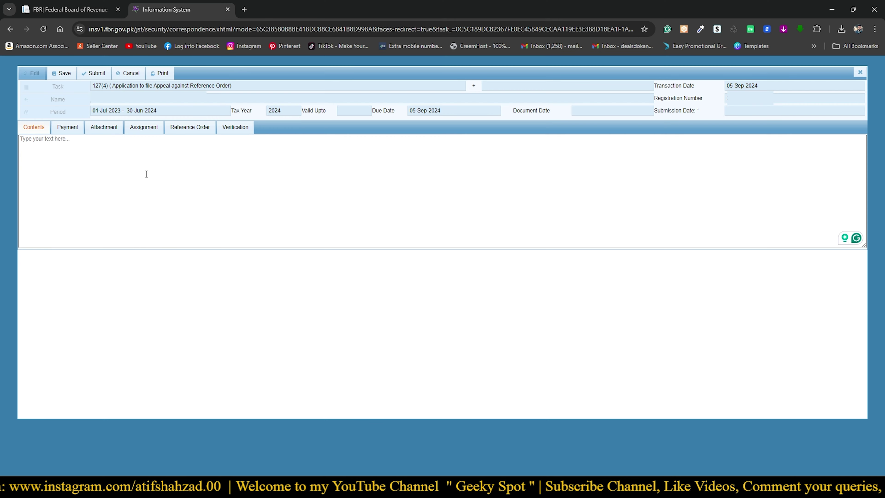
left_click(146, 174)
key("ctrl+v")
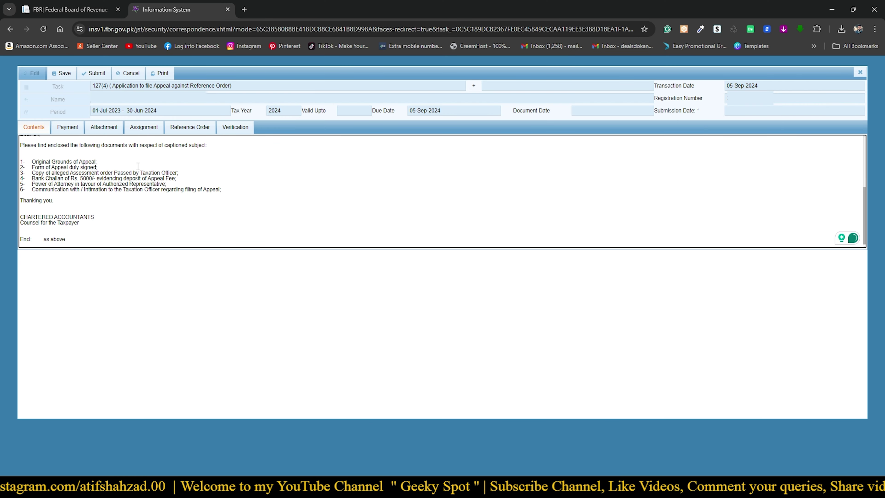
Step: Delete the blank lines above the "To" line of the pasted letter and read the letter through to the enclosure line
scroll(140, 200, "up", 5)
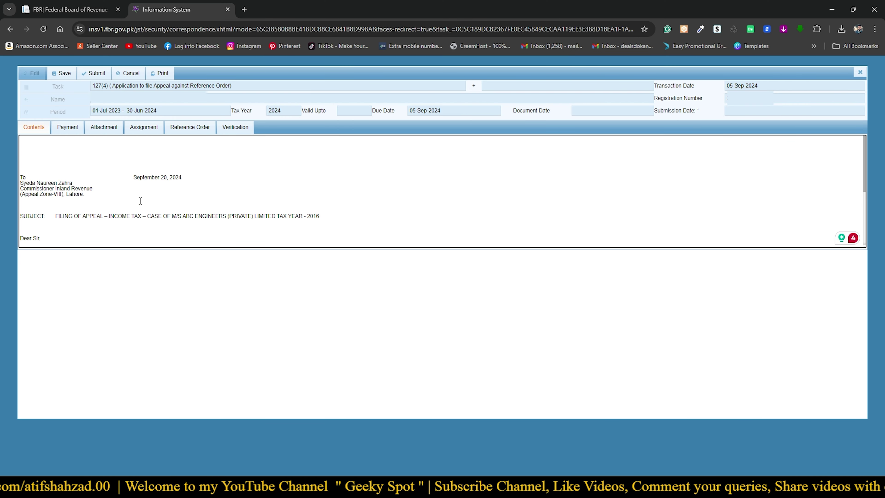
left_click(27, 172)
key("BackSpace")
key("BackSpace")
key("BackSpace")
key("BackSpace")
key("BackSpace")
key("BackSpace")
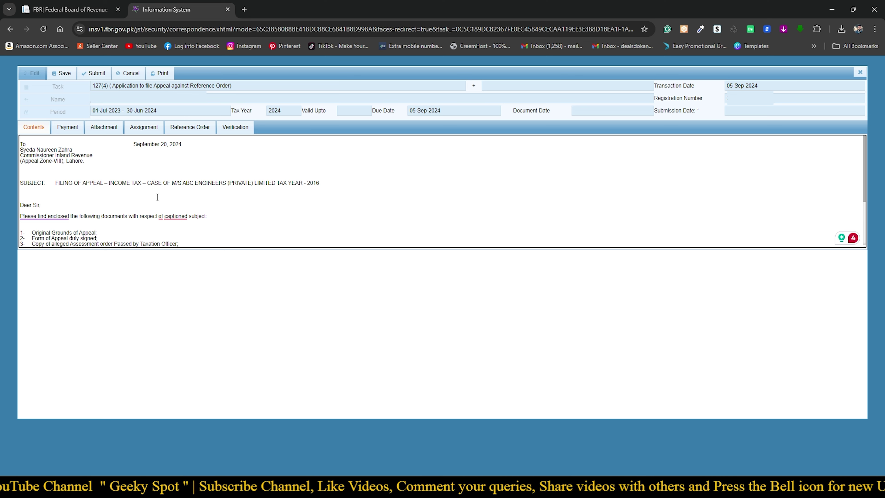
scroll(147, 203, "down", 3)
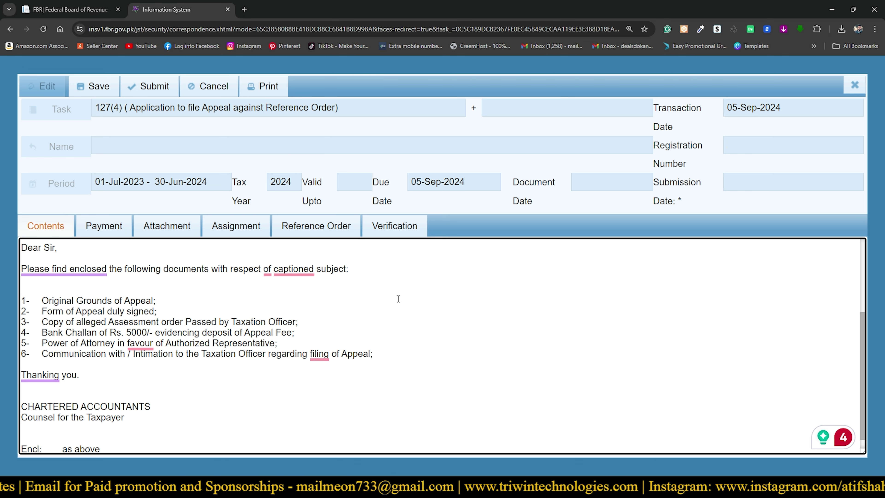
scroll(144, 299, "up", 4)
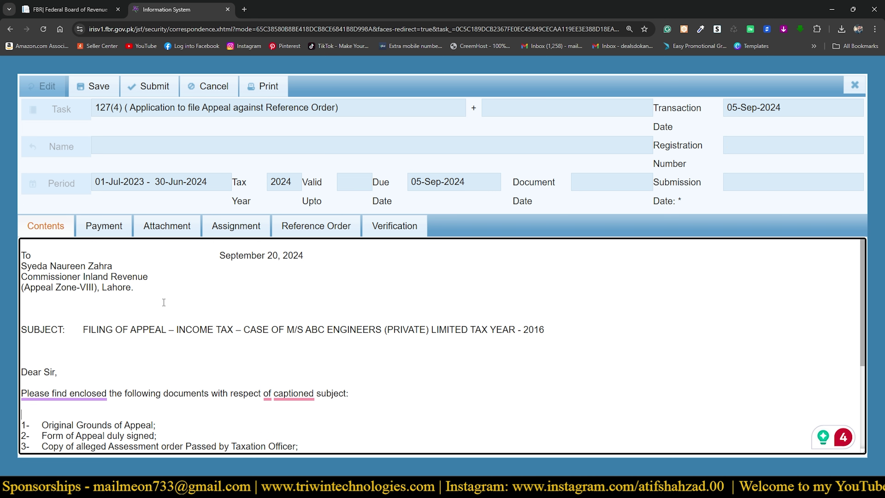
scroll(164, 301, "down", 4)
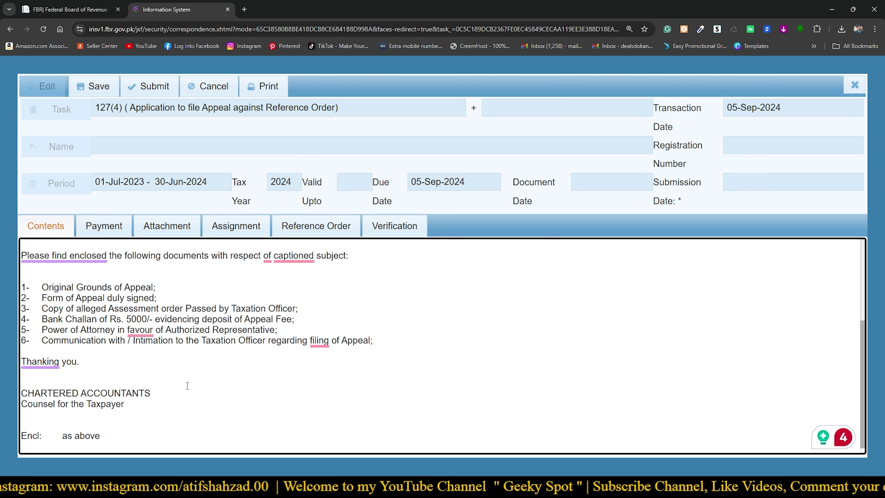
scroll(187, 386, "up", 4)
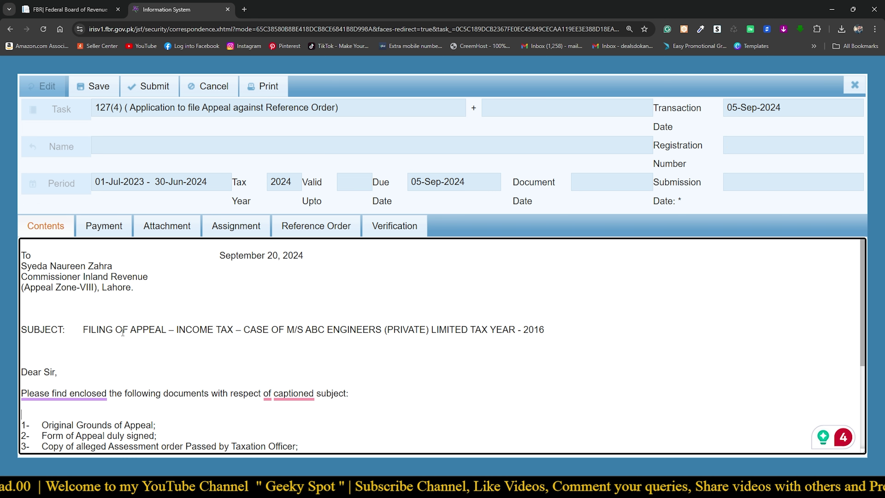
scroll(121, 331, "down", 4)
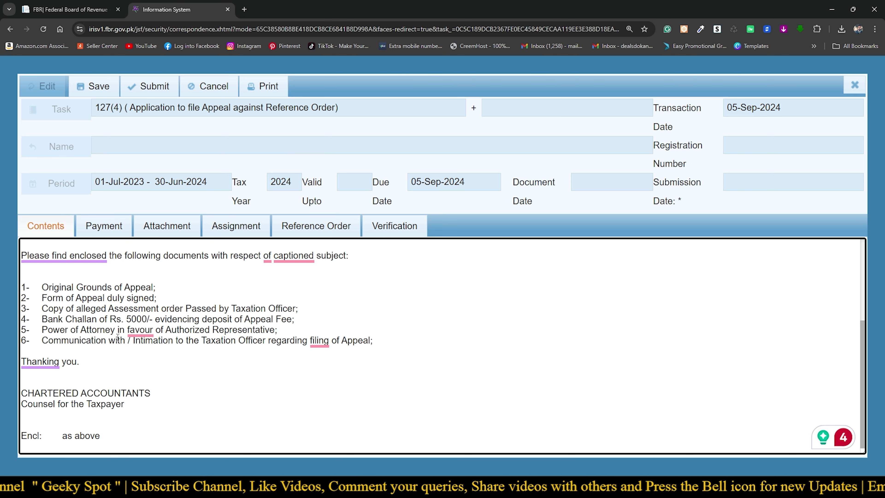
Step: Open the application's payment section and run a payment search without entering a search term
left_click(101, 230)
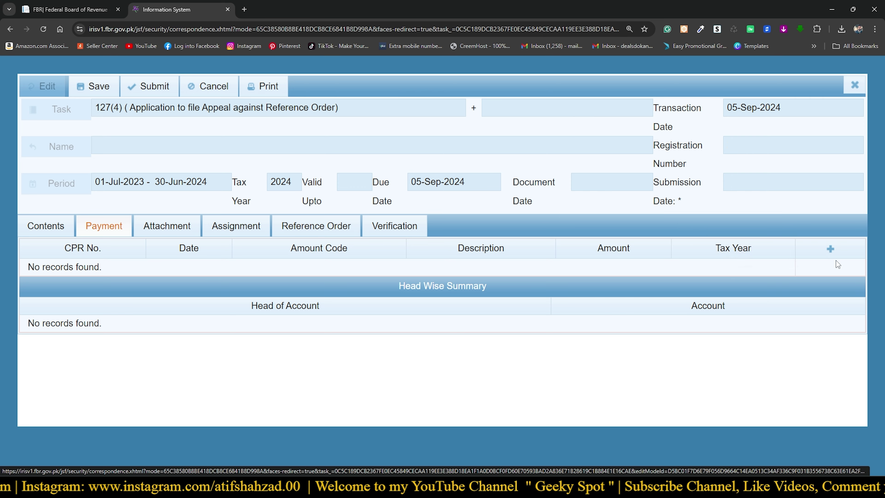
left_click(832, 250)
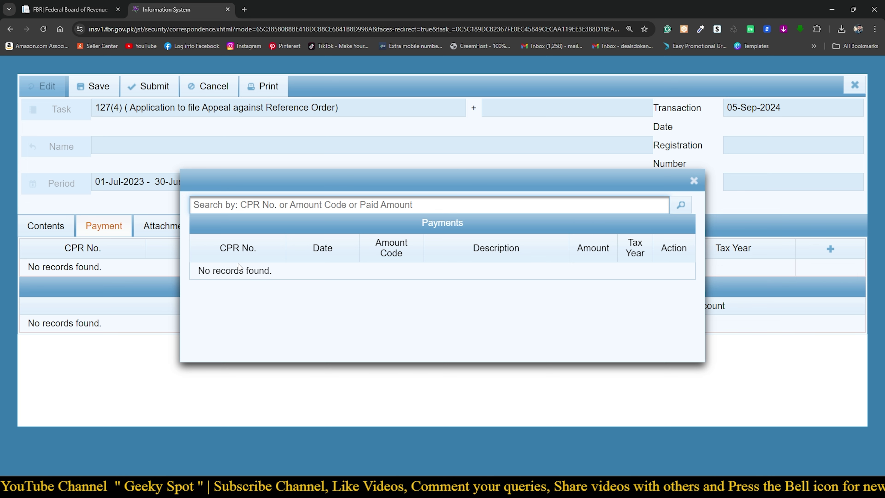
left_click_drag(200, 273, 276, 273)
left_click(284, 281)
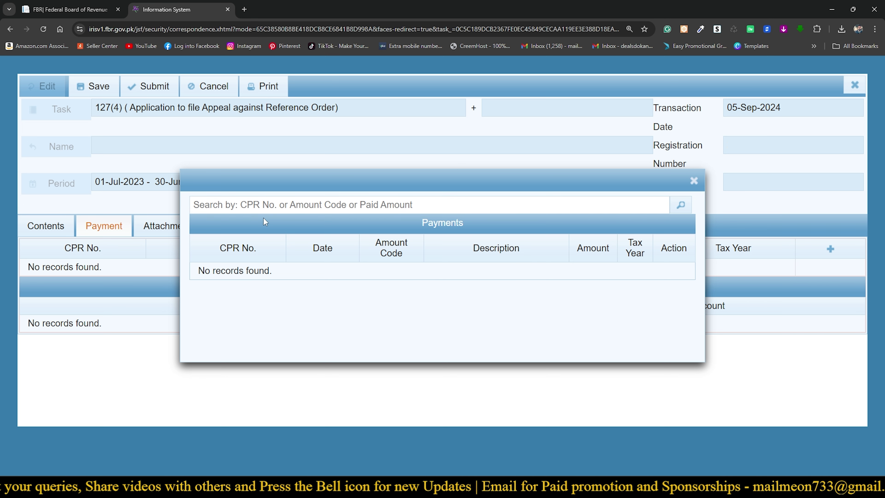
left_click(271, 205)
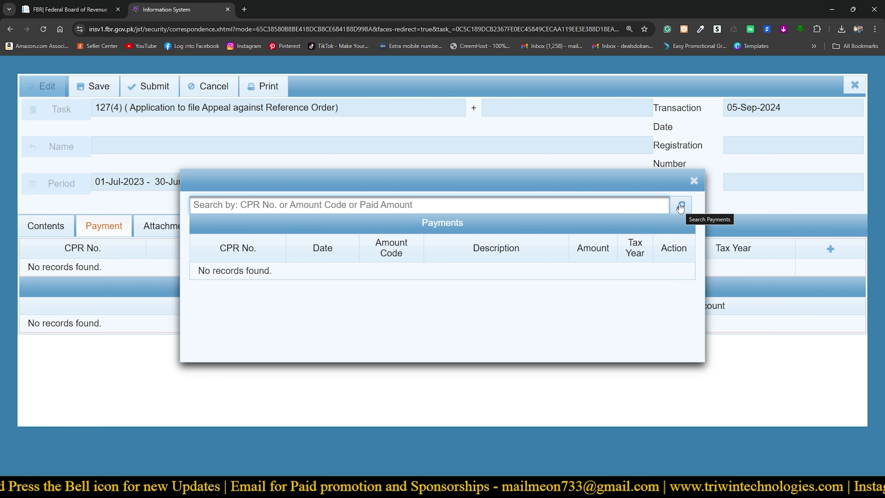
left_click(681, 206)
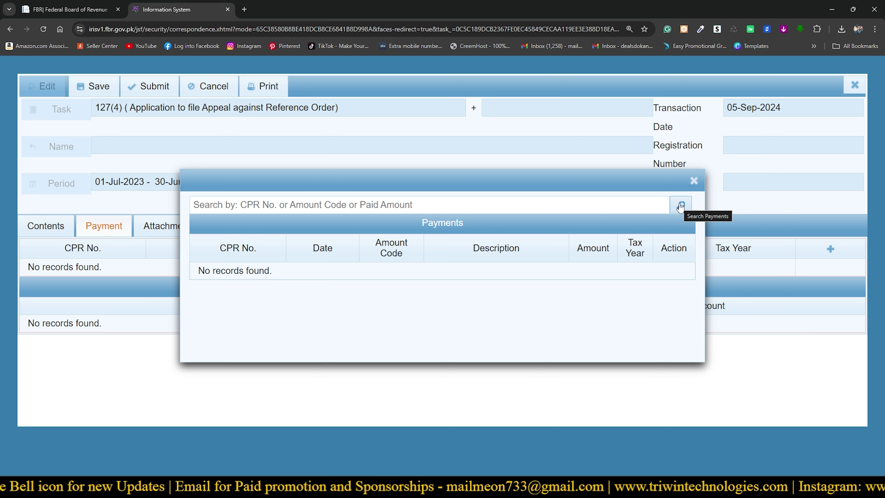
left_click(500, 202)
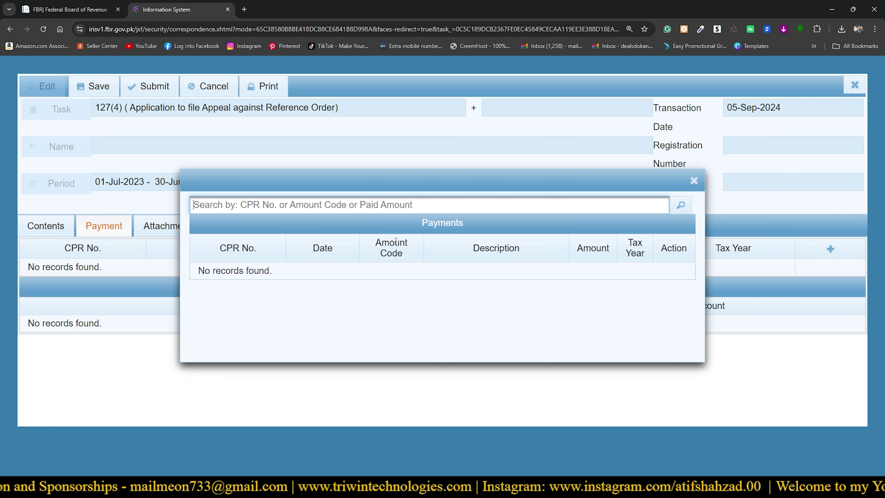
Step: Examine the payment results area with its Amount Code, Description and Amount columns, and close the payment search
left_click_drag(194, 272, 282, 274)
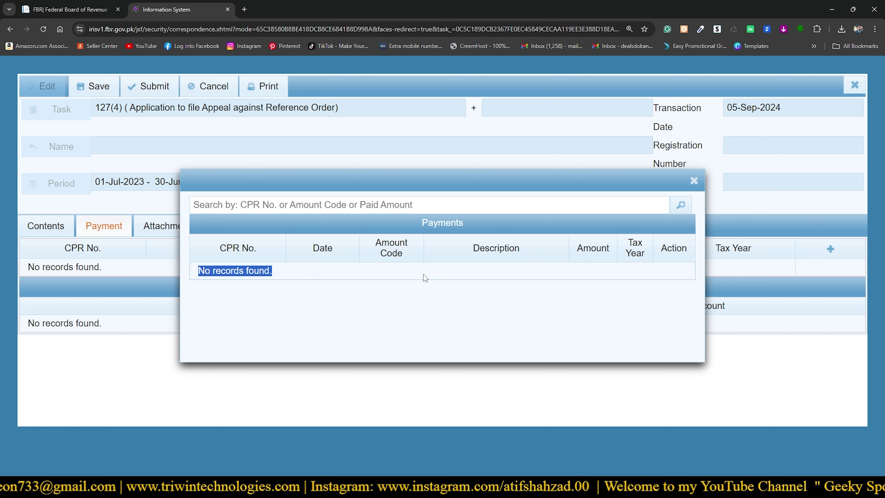
left_click(545, 272)
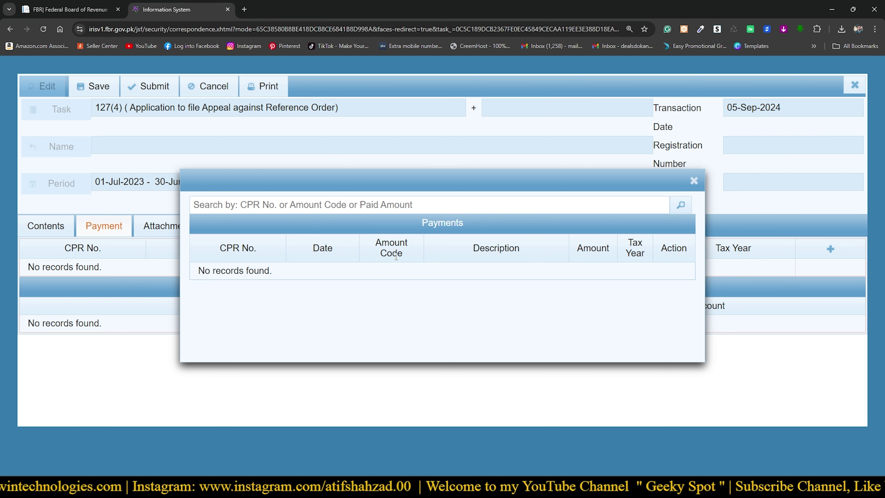
left_click_drag(381, 242, 392, 270)
left_click(391, 271)
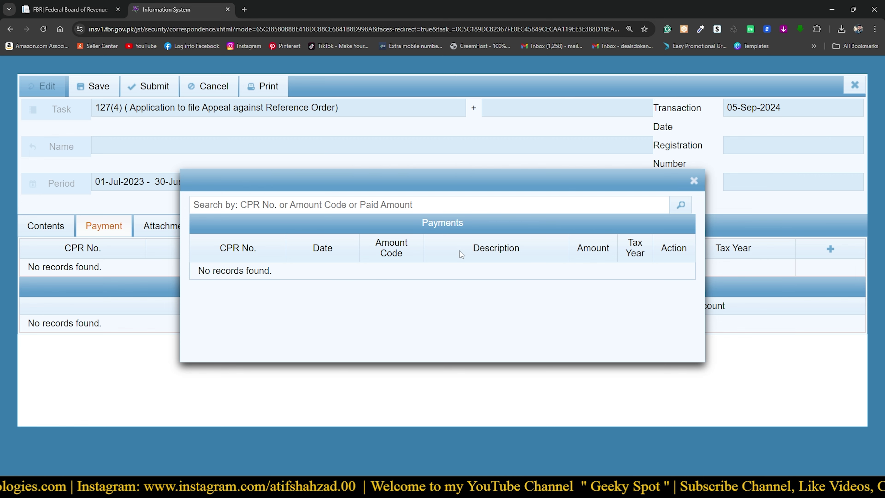
left_click_drag(460, 251, 517, 248)
left_click(477, 271)
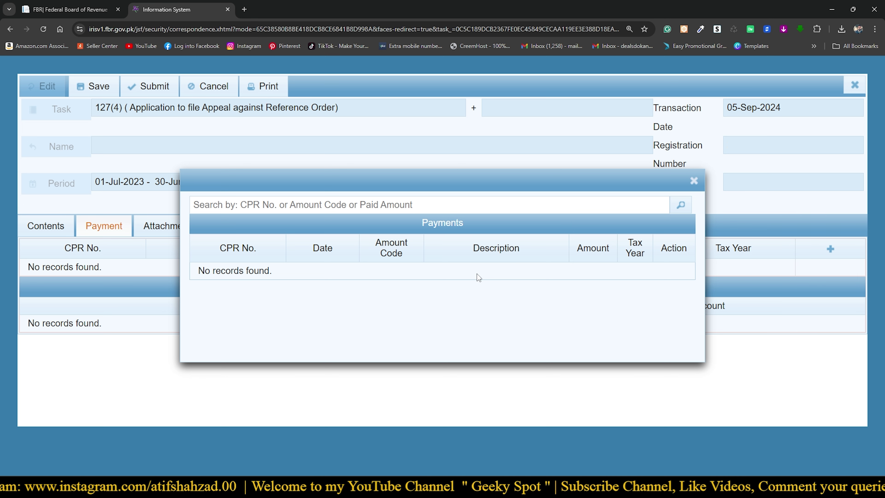
left_click_drag(577, 248, 610, 251)
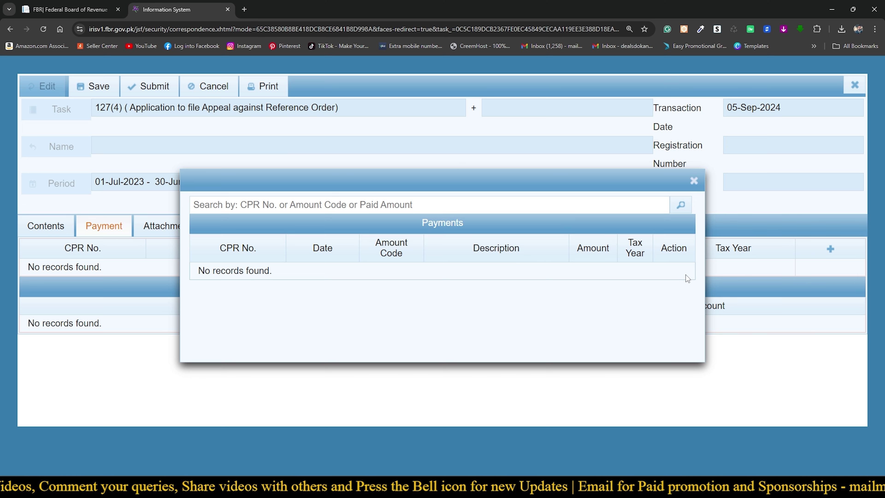
left_click(695, 181)
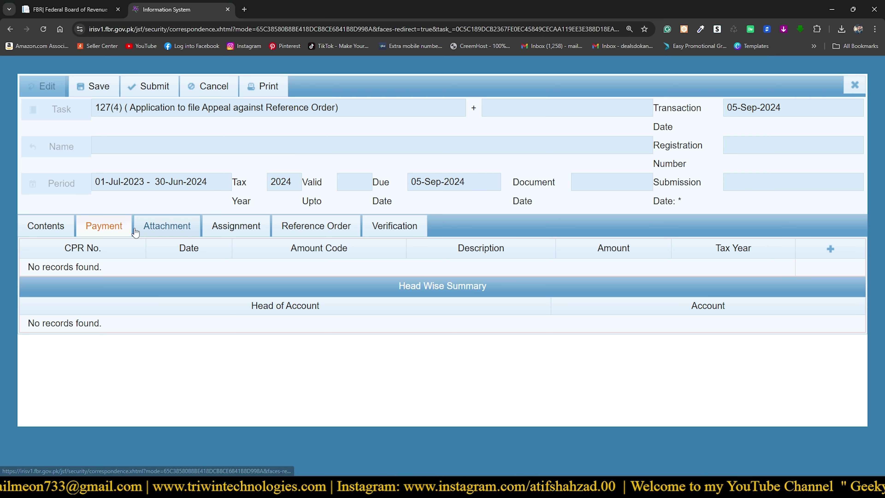
Step: Start attaching a document for code 625401, "Evidence with application to file appeal against mentioned reference Order"
left_click(159, 228)
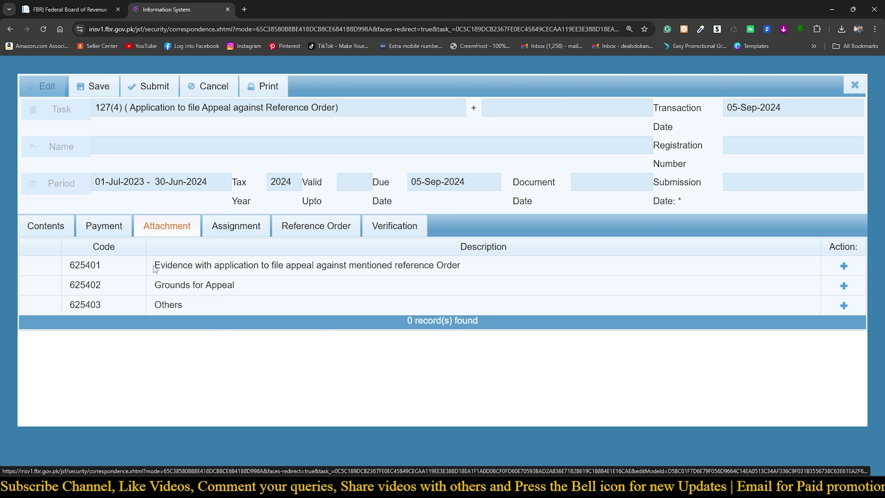
left_click_drag(154, 266, 699, 271)
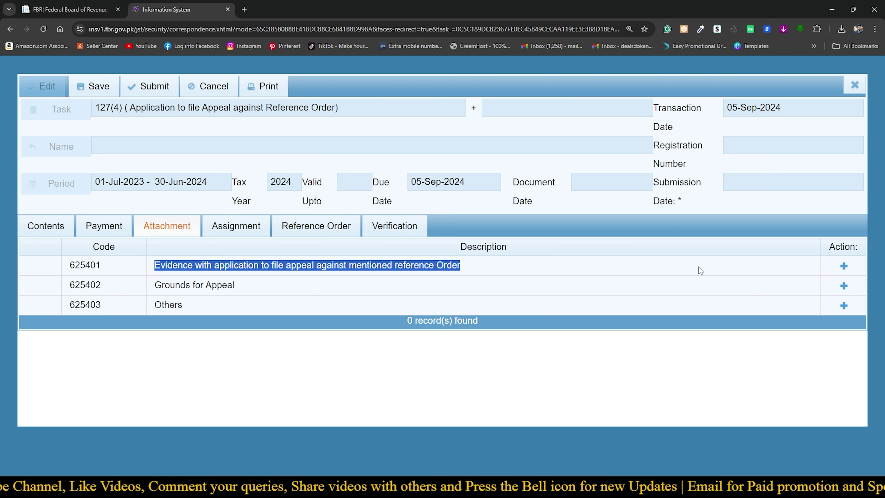
left_click(845, 267)
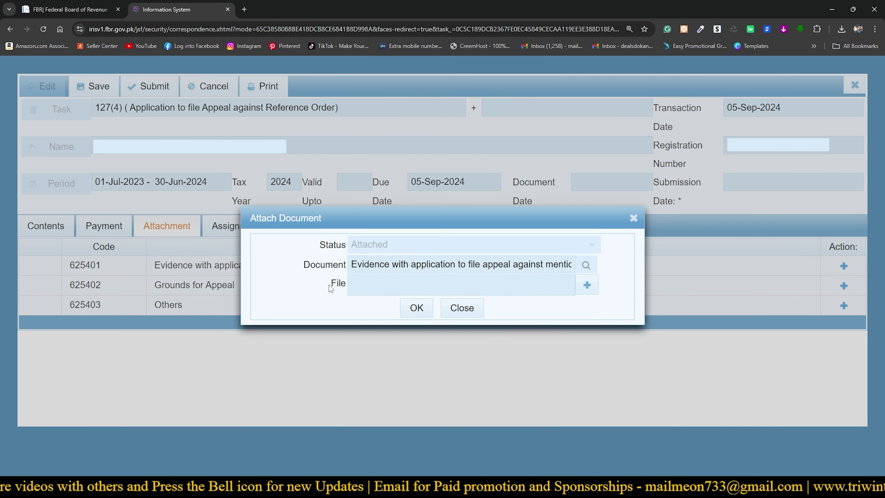
left_click_drag(329, 285, 357, 283)
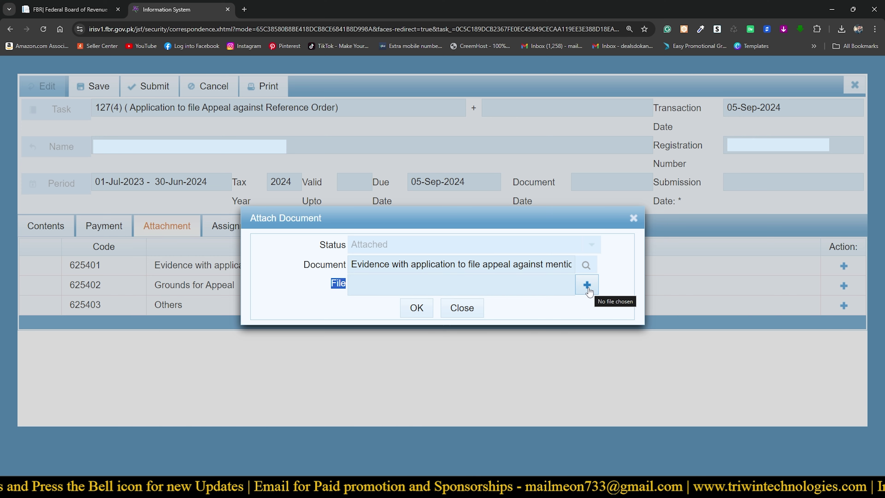
left_click(588, 287)
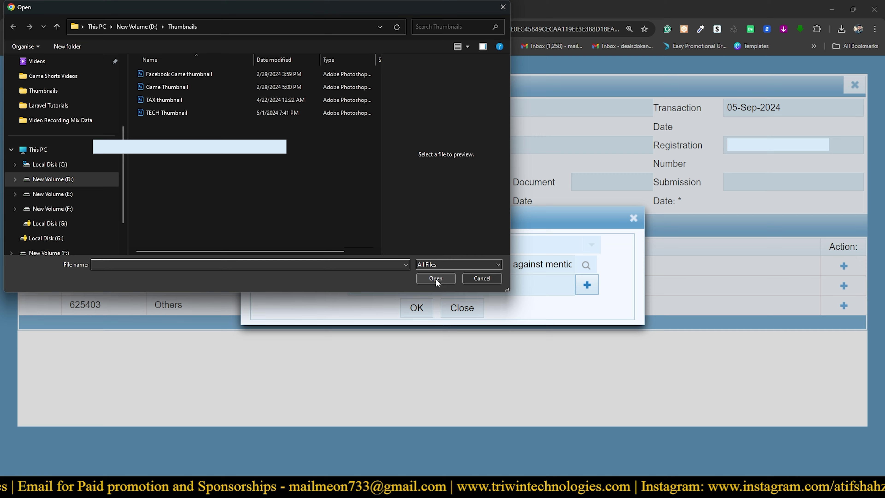
left_click(486, 279)
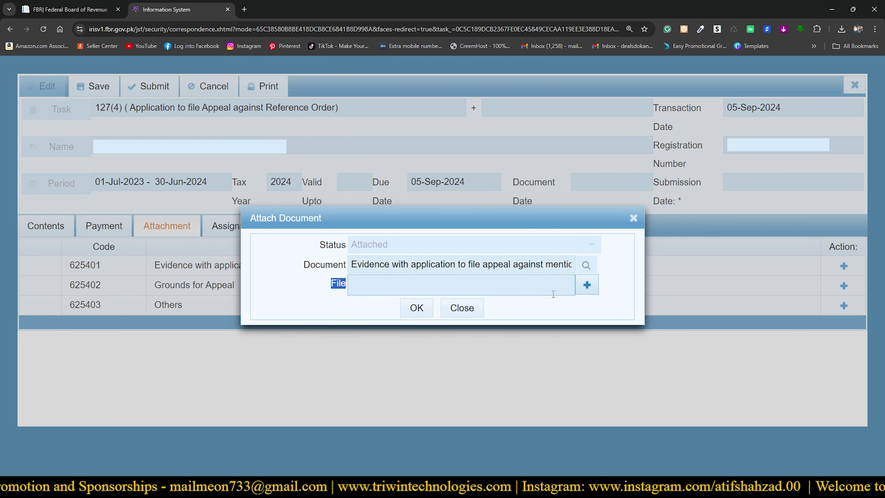
left_click(476, 285)
left_click(529, 310)
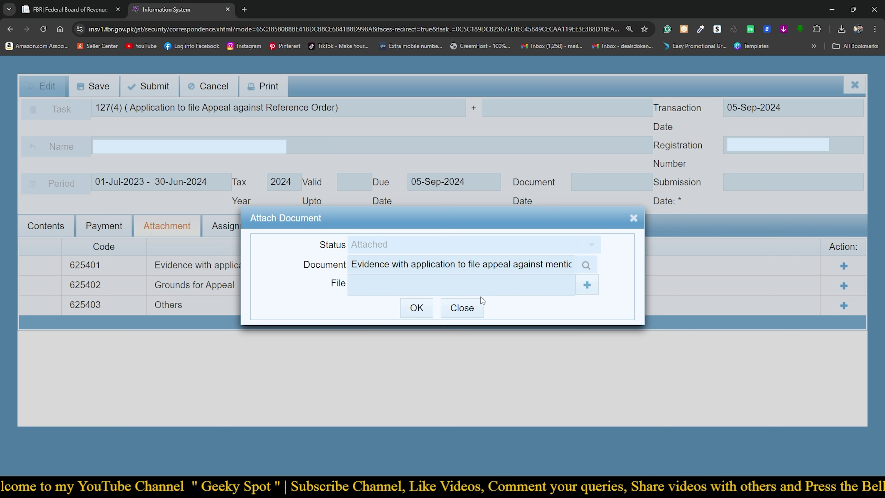
left_click(412, 311)
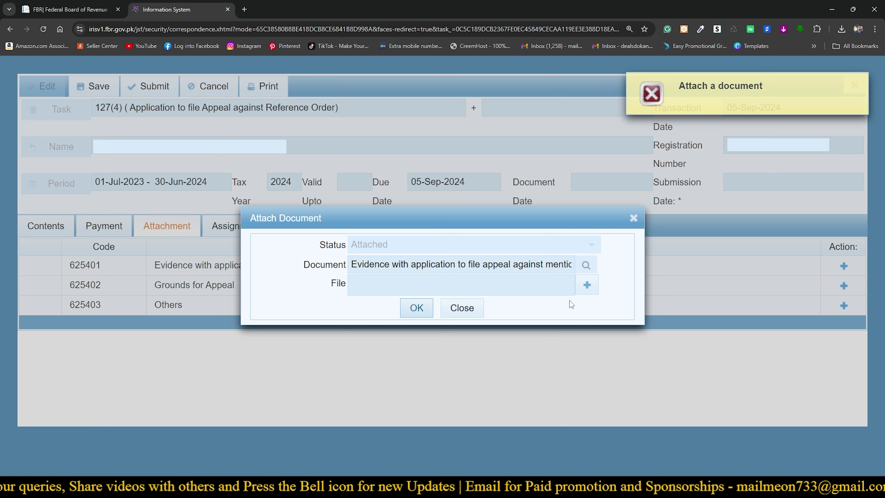
Step: Choose the Profile Report PDF from the Downloads folder as the file for the evidence document
left_click(590, 290)
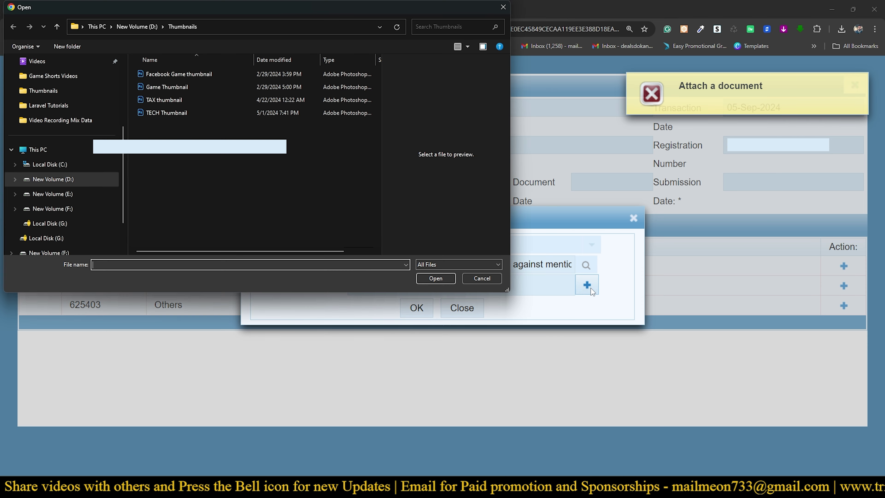
scroll(89, 177, "up", 2)
left_click(70, 91)
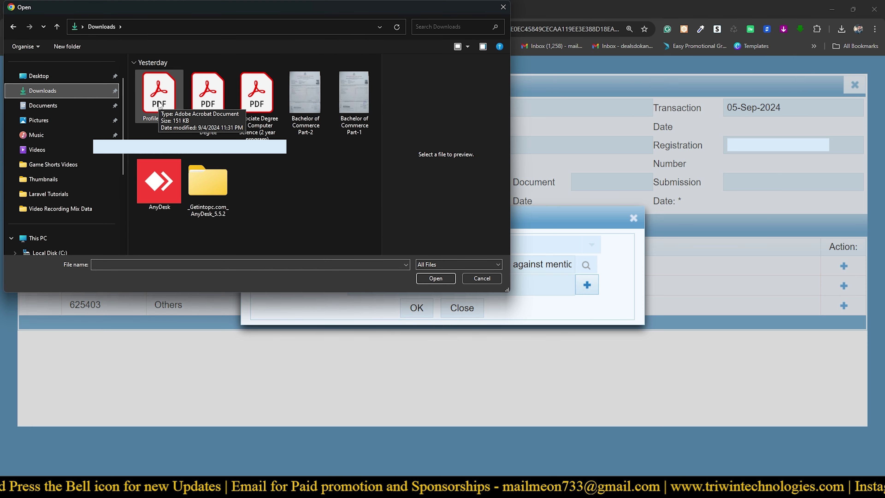
left_click(160, 105)
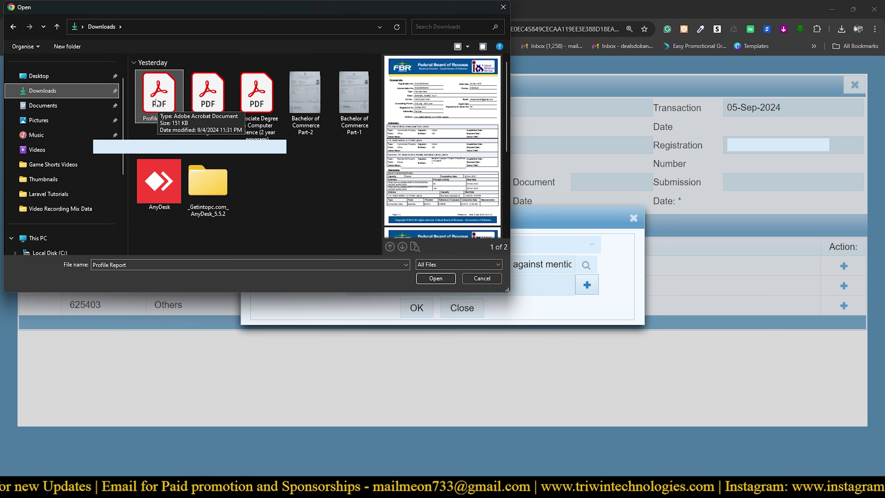
left_click(435, 278)
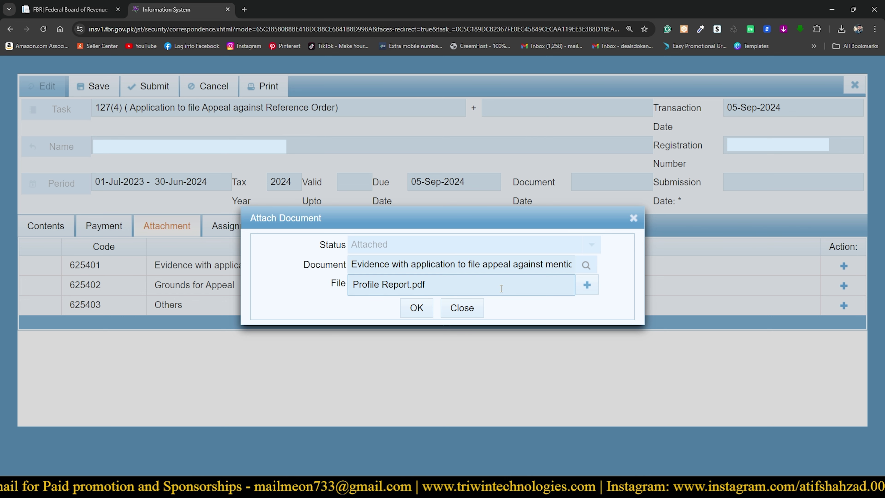
Step: Attach the chosen Profile Report PDF under code 625401 and expand that row to show its attached file
left_click(412, 313)
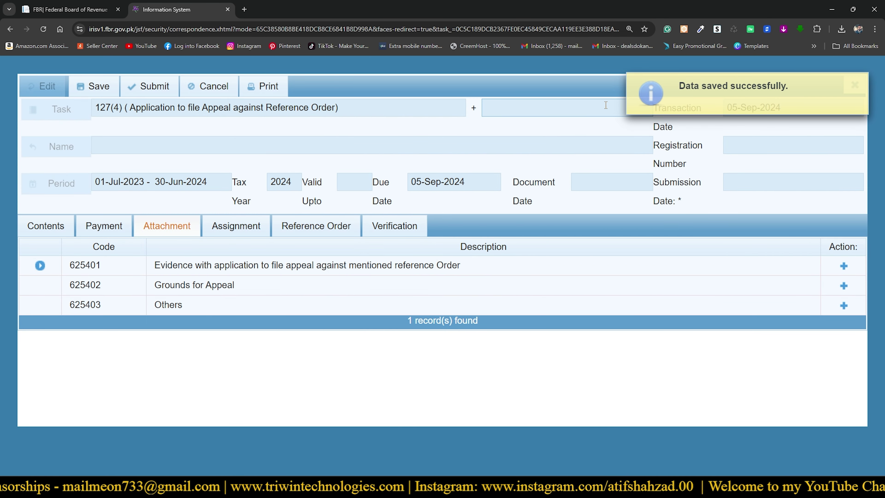
left_click(40, 266)
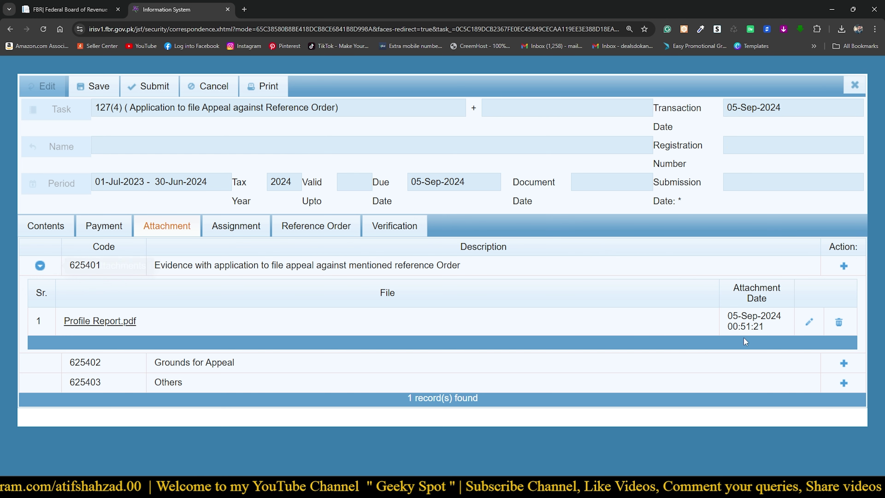
Step: Delete the Profile Report PDF attachment from code 625401 and dismiss the notification
left_click(839, 322)
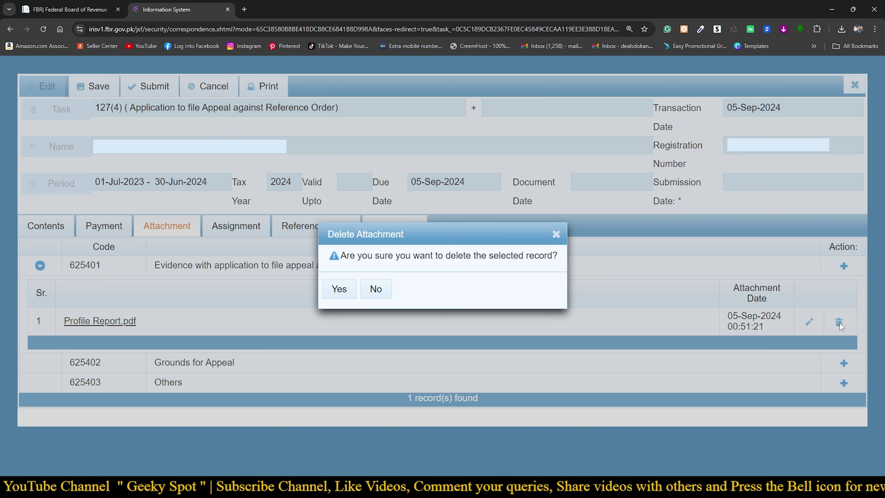
left_click(342, 289)
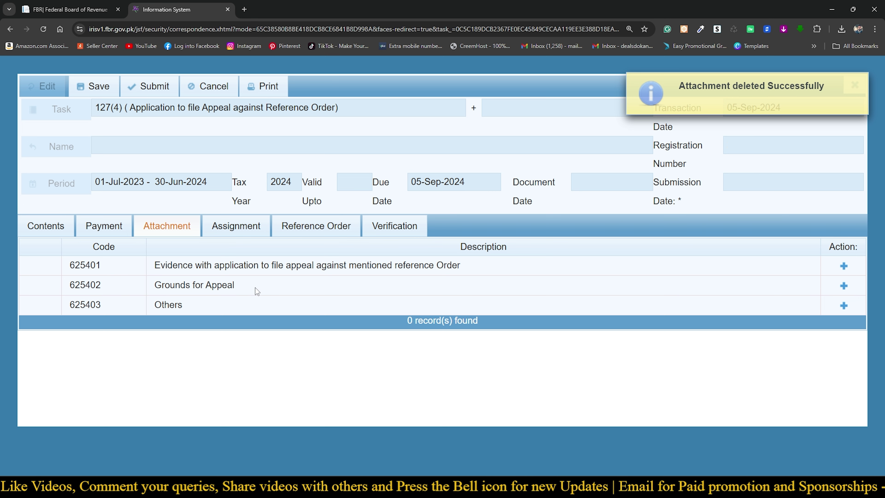
left_click(855, 85)
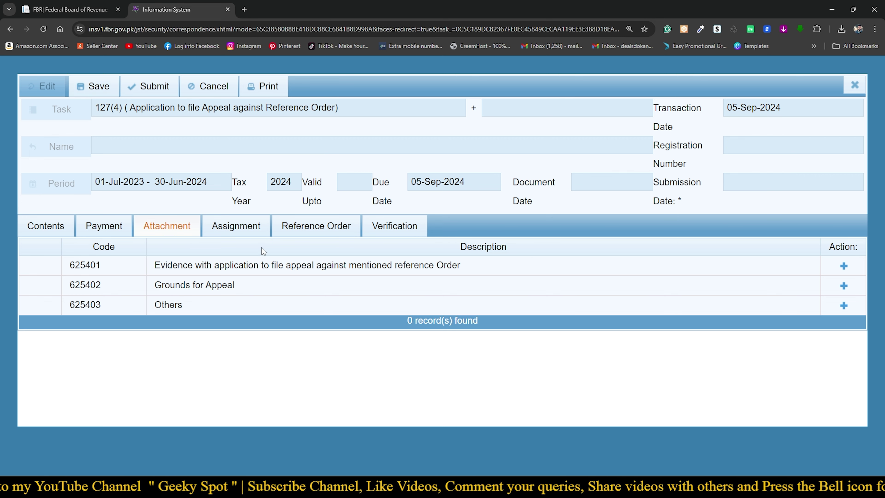
Step: View the application's assignment records and open its reference order section
left_click(242, 229)
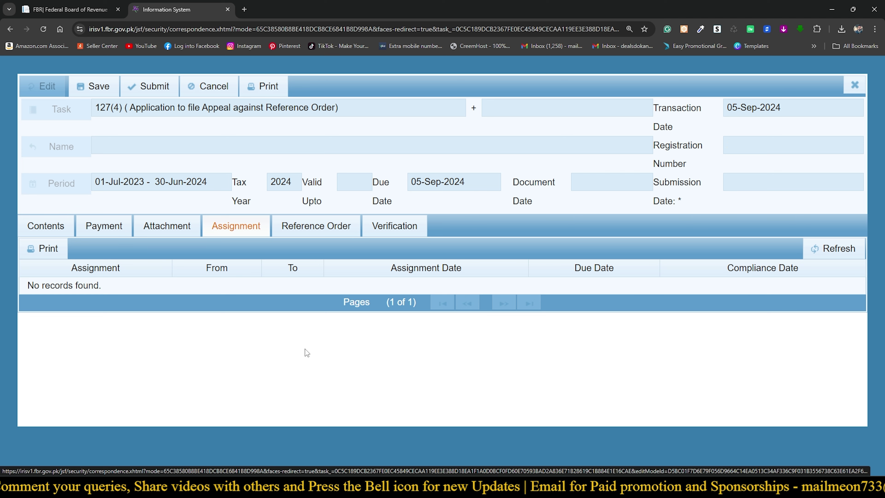
left_click(328, 231)
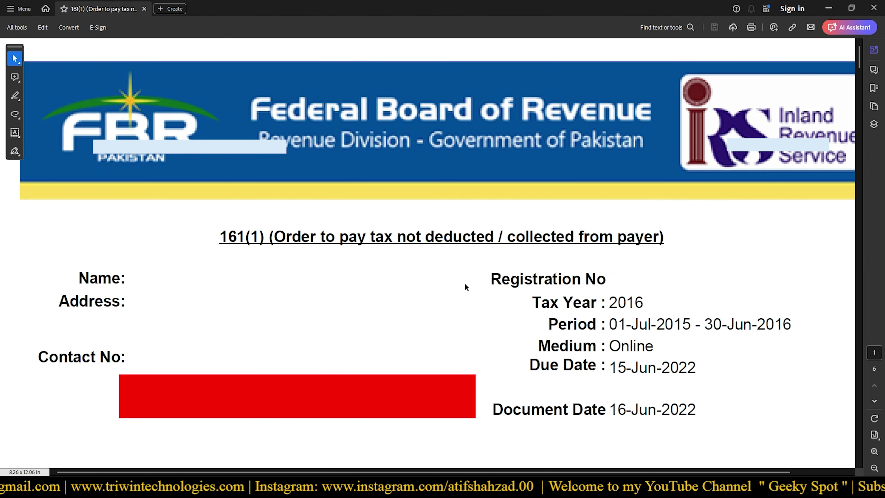
Step: Examine the 161(1) order PDF in Adobe Acrobat, including its show cause notice and tax default details, and minimize it from its first page
scroll(464, 283, "down", 10)
scroll(453, 271, "down", 10)
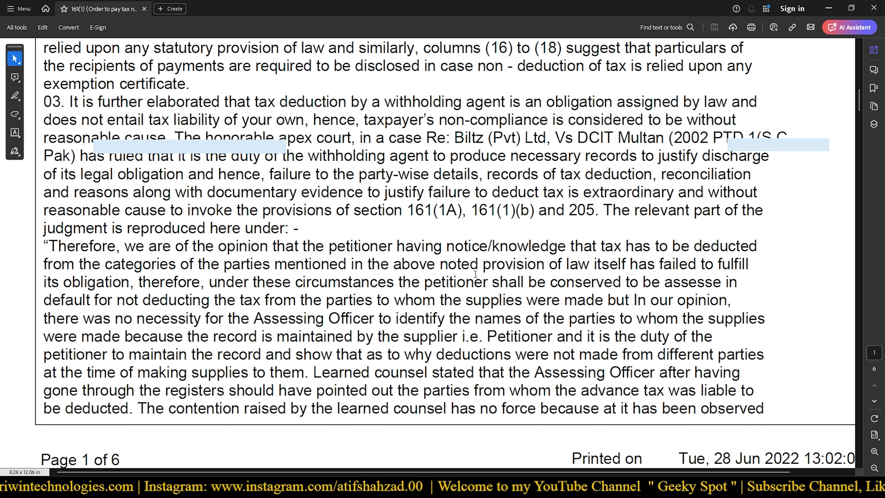
scroll(476, 274, "down", 10)
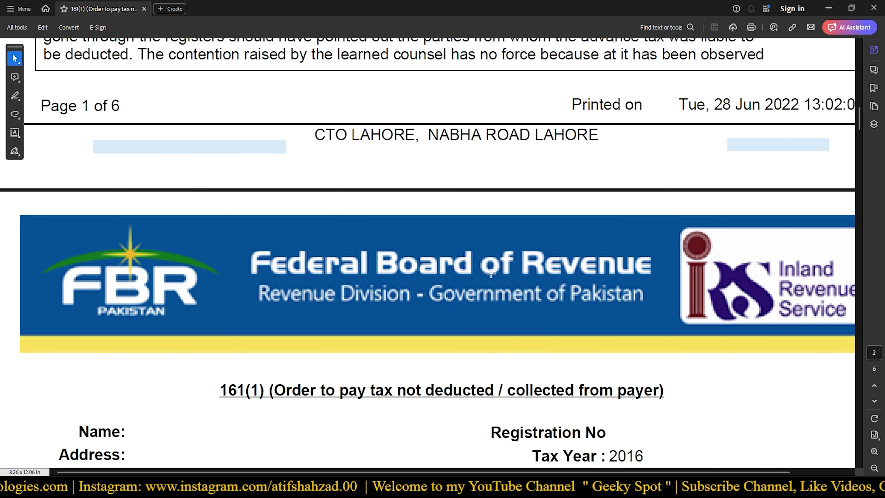
scroll(492, 276, "down", 5)
scroll(491, 276, "down", 10)
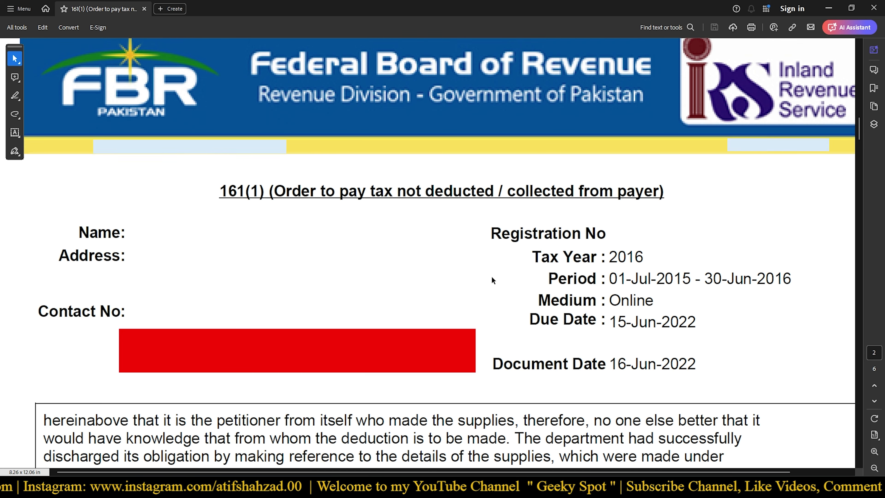
scroll(493, 277, "down", 5)
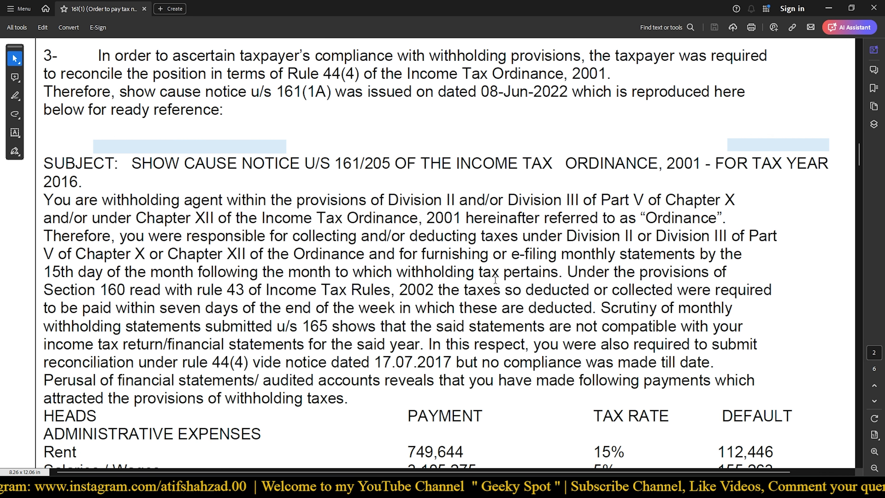
scroll(495, 280, "down", 20)
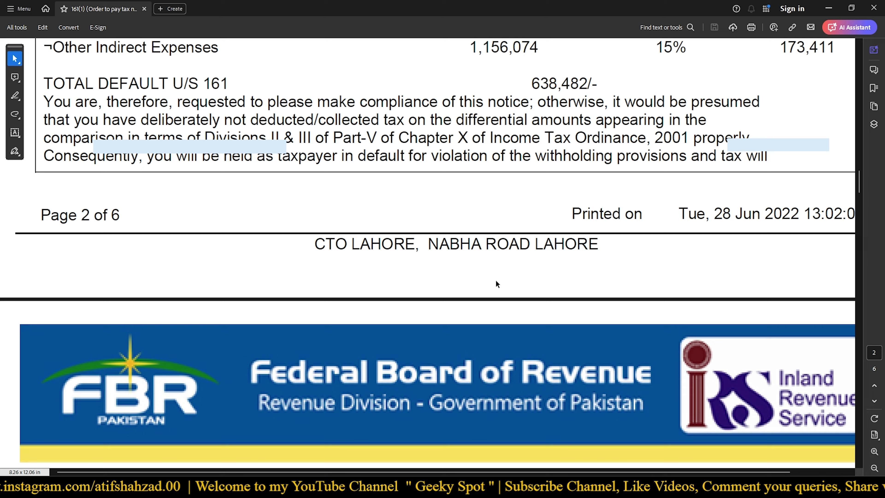
scroll(495, 281, "down", 20)
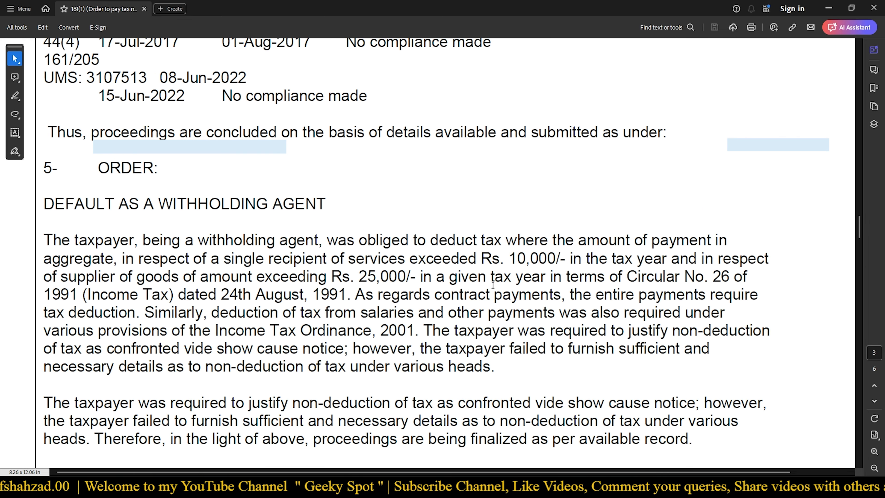
scroll(493, 290, "down", 20)
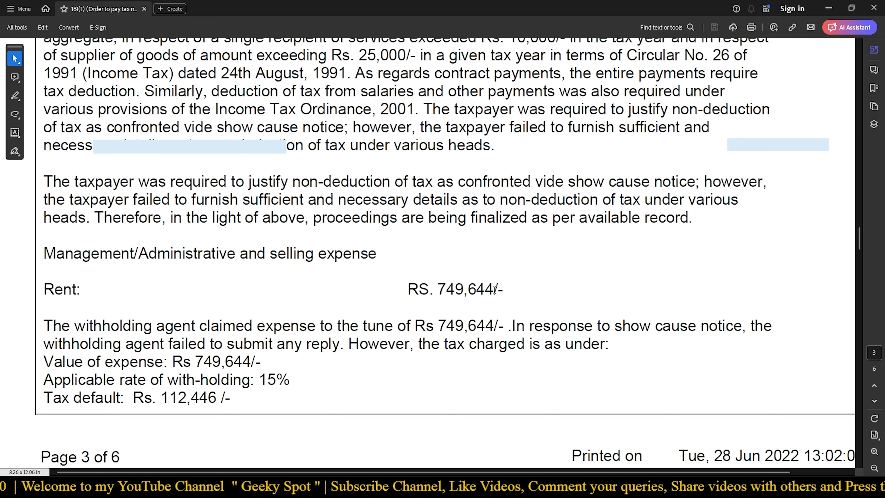
scroll(539, 371, "up", 5)
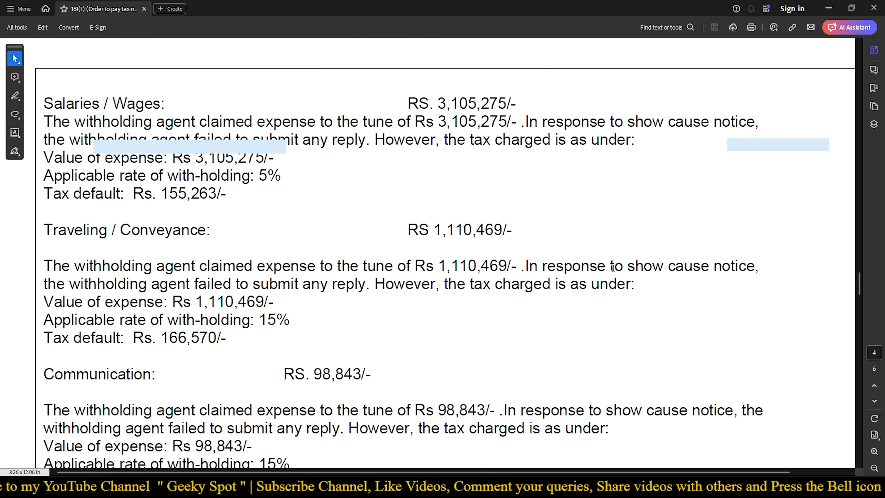
left_click_drag(859, 289, 872, 61)
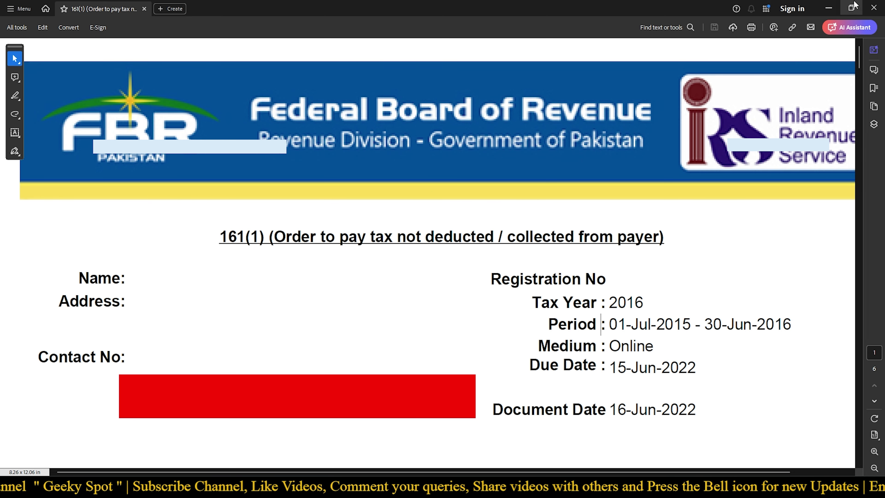
left_click(828, 8)
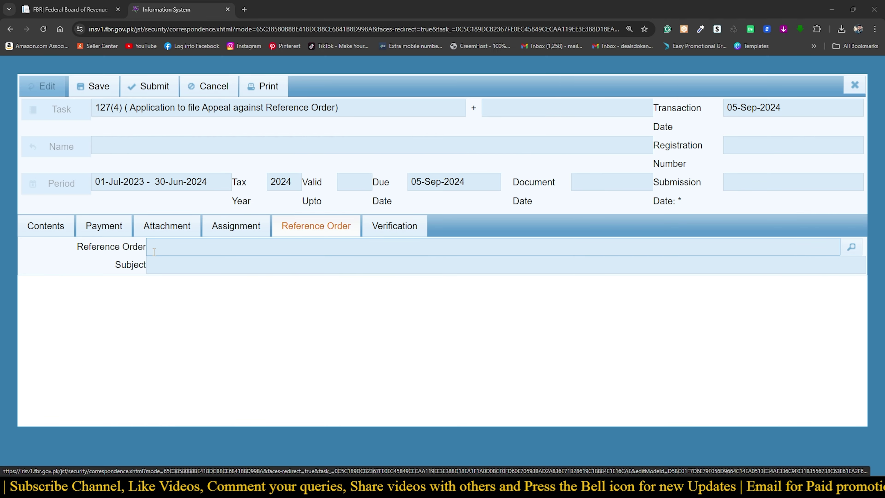
Step: Revisit the attachment list, return to the reference order section, and check the records offered in its Order References search
left_click(171, 227)
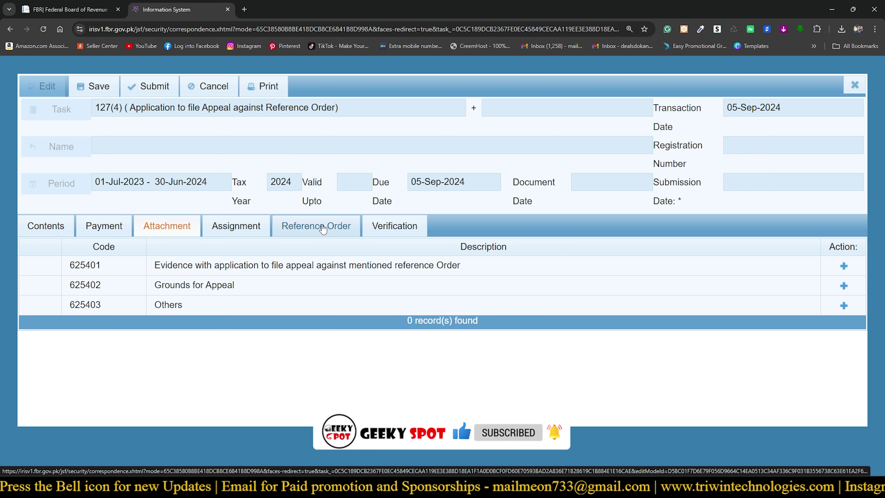
left_click(314, 233)
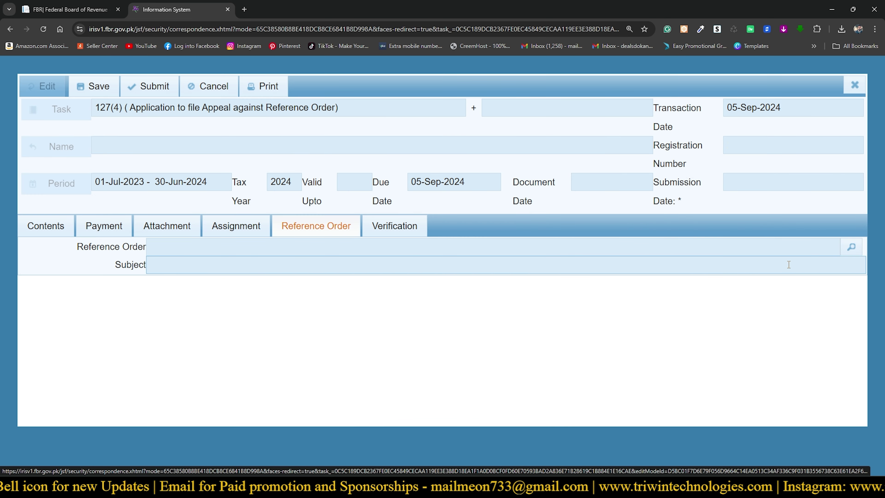
left_click(852, 247)
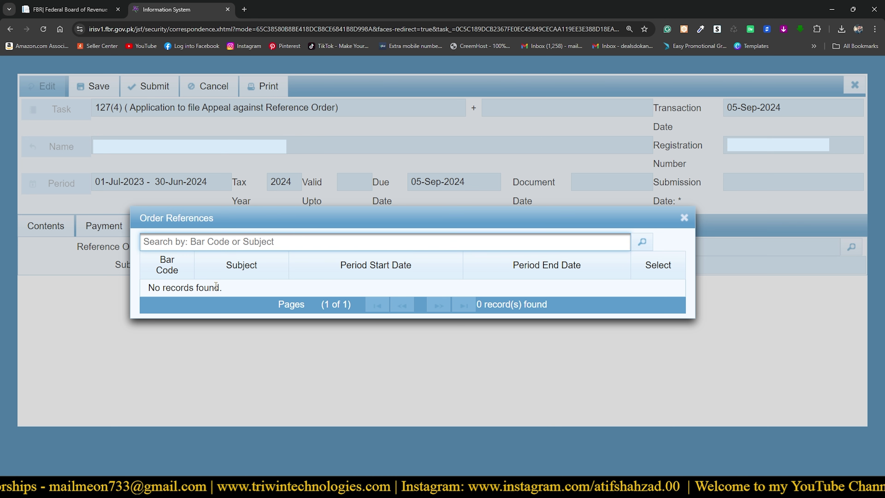
left_click_drag(223, 288, 145, 289)
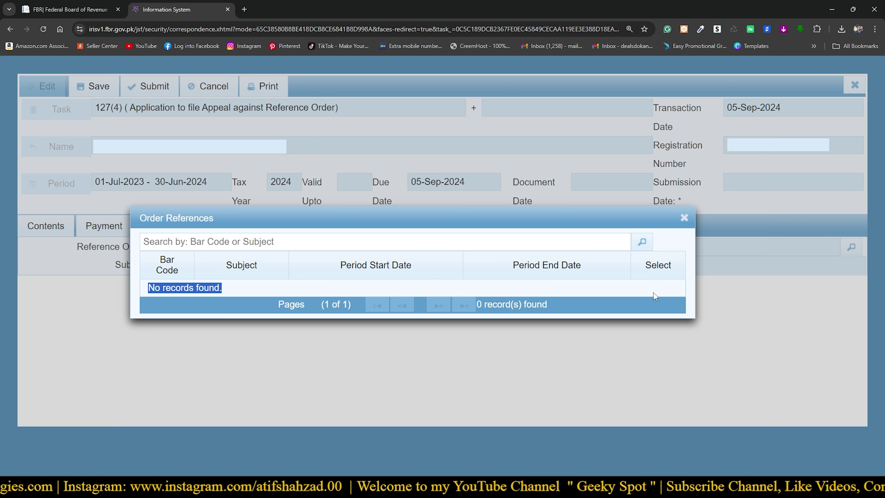
left_click(267, 284)
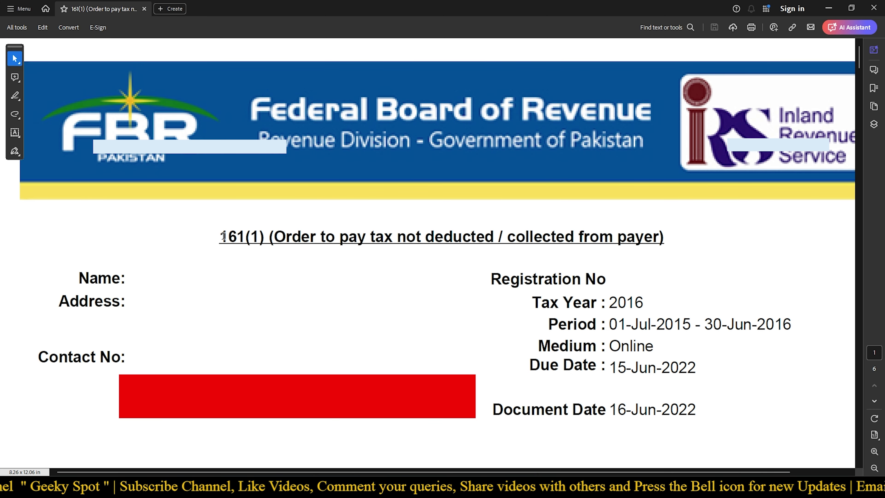
Step: Copy the title "161(1) (Order to pay tax not deducted / collected from payer)" from the order PDF and search the order references for it
left_click_drag(220, 237, 660, 236)
key("ctrl+c")
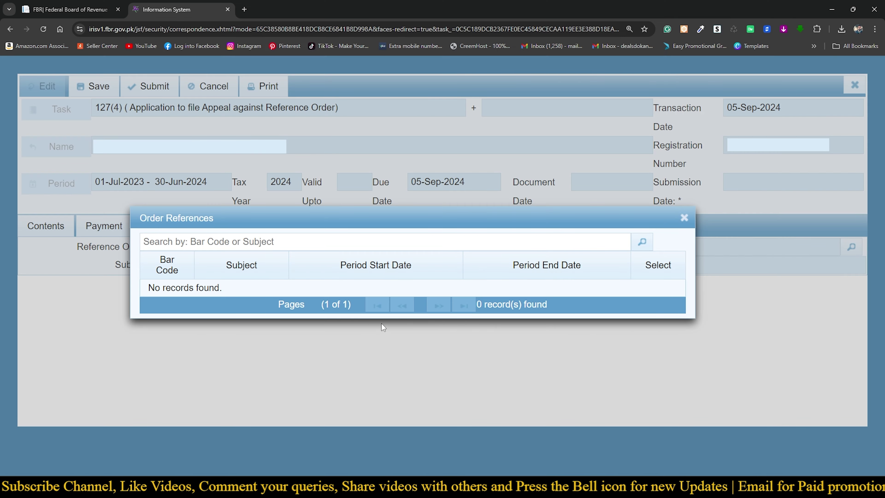
left_click(234, 242)
key("ctrl+v")
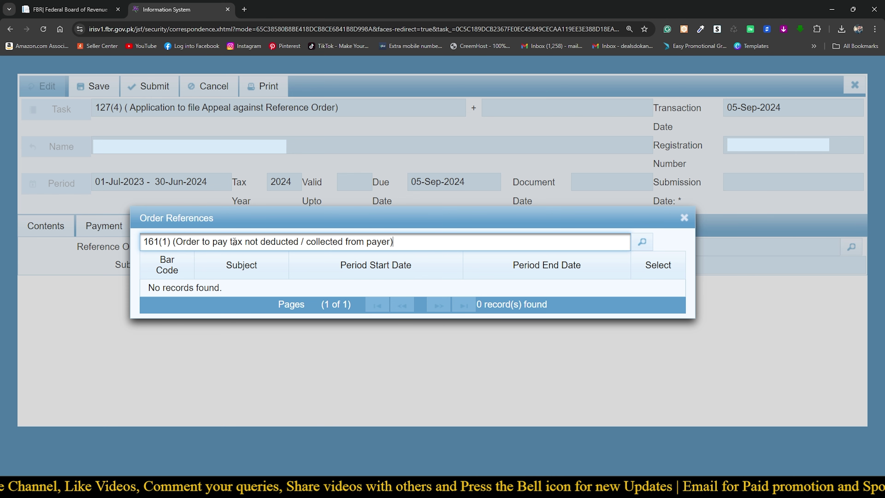
left_click(639, 243)
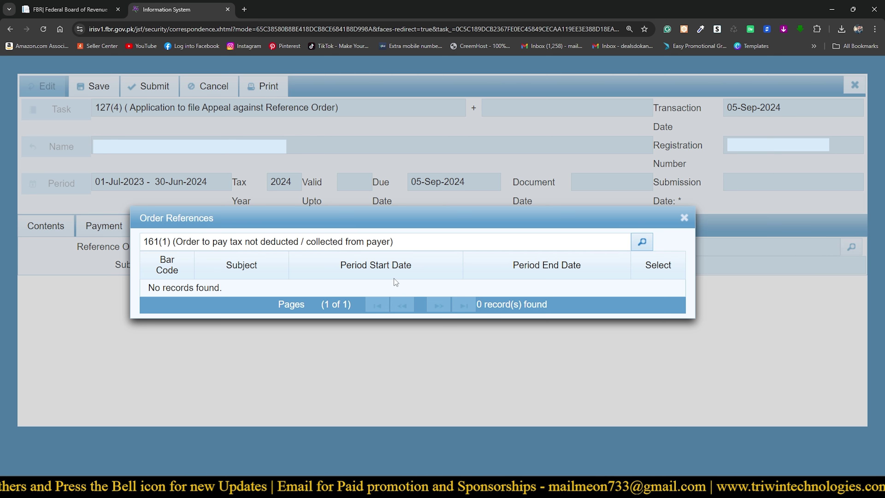
Step: Close the Order References search, view it once more without a search term, and return to the Reference Order and Subject fields
left_click_drag(393, 242, 136, 247)
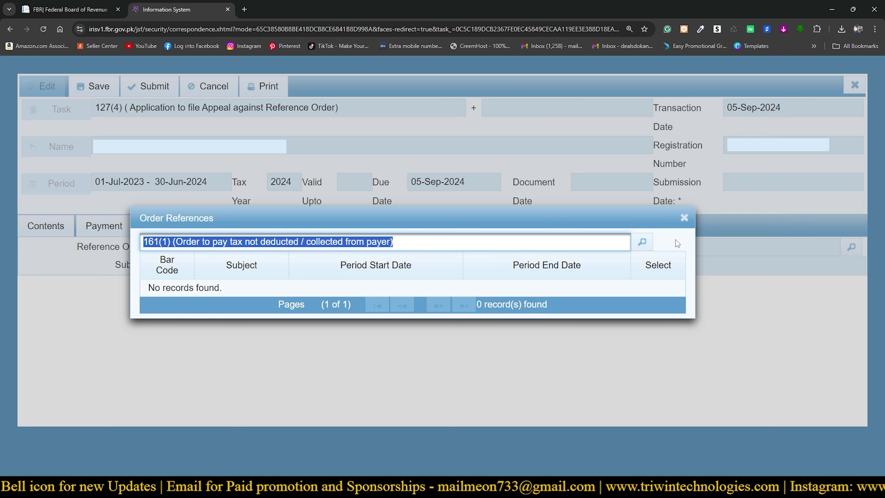
left_click(684, 218)
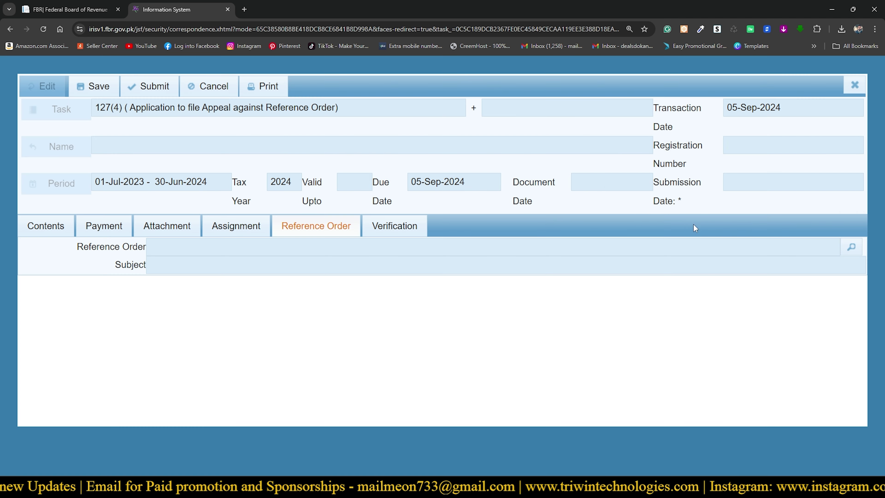
left_click(851, 249)
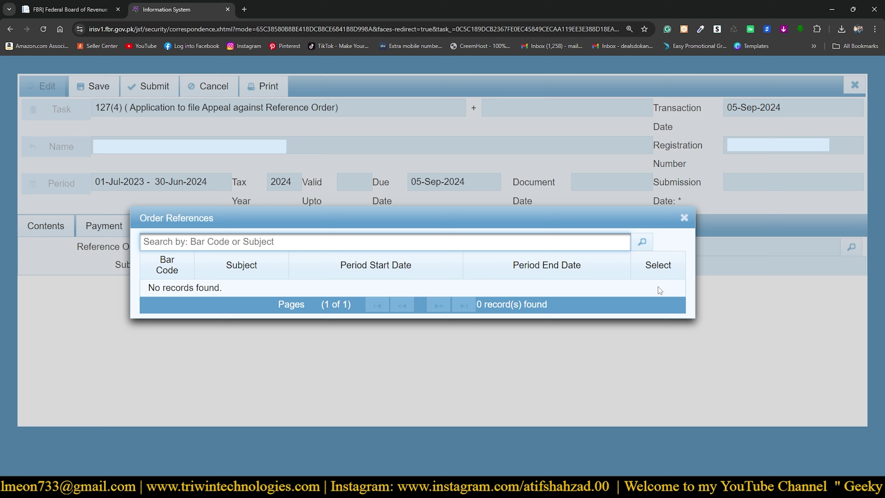
left_click(684, 219)
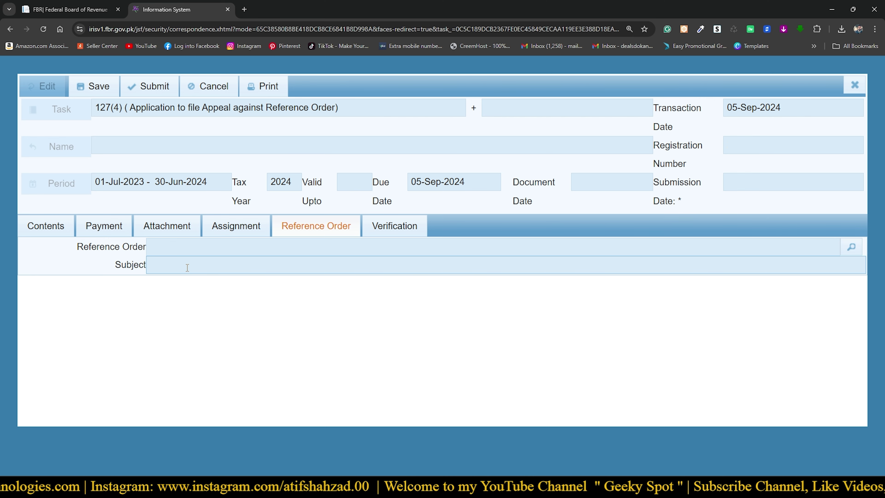
left_click_drag(113, 264, 146, 265)
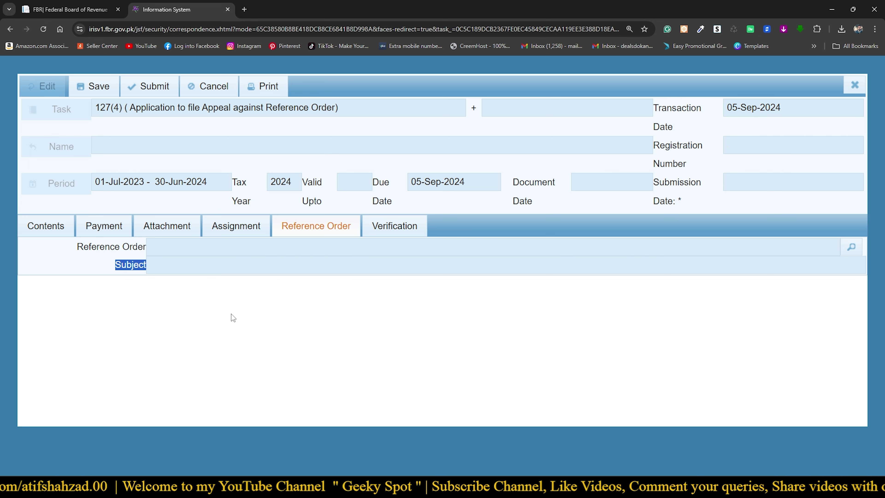
Step: Open the verification section and examine the declaration's name, S/o and M/s. fields
left_click(396, 227)
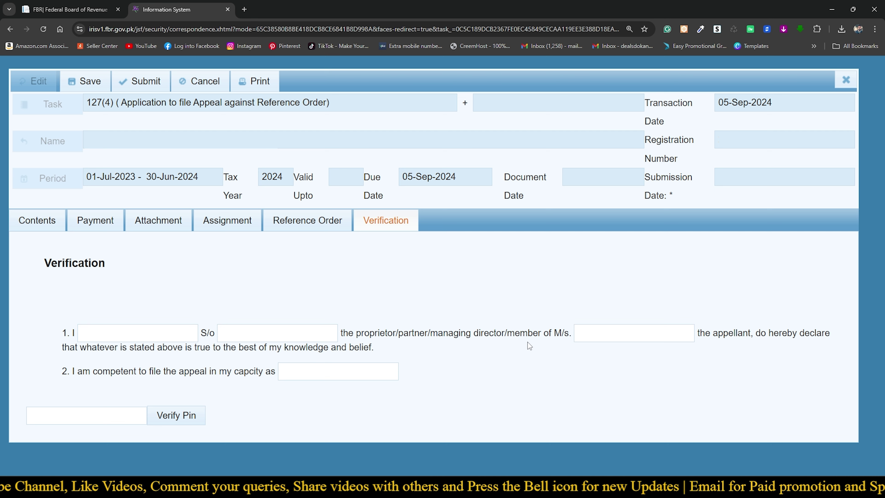
left_click_drag(552, 334, 575, 334)
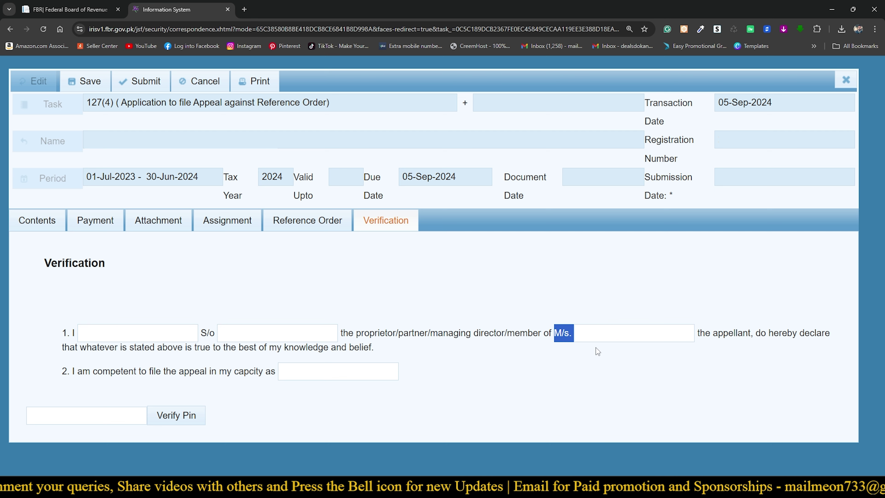
left_click(581, 366)
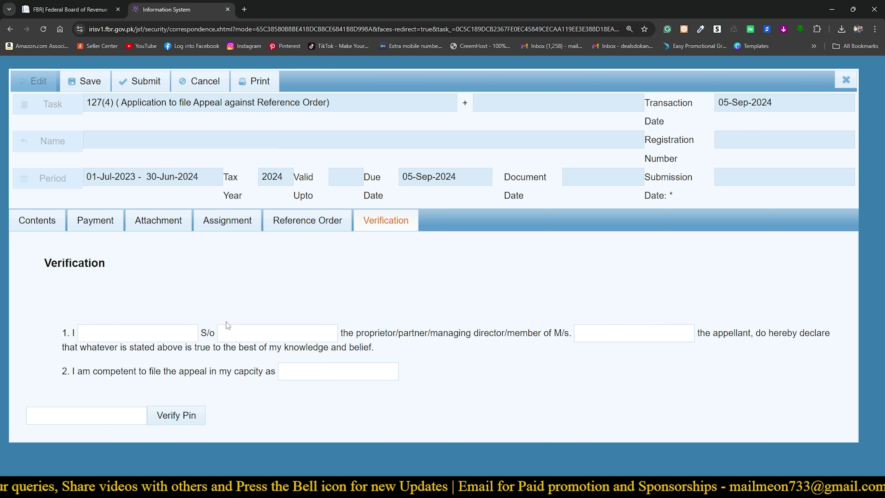
left_click(126, 332)
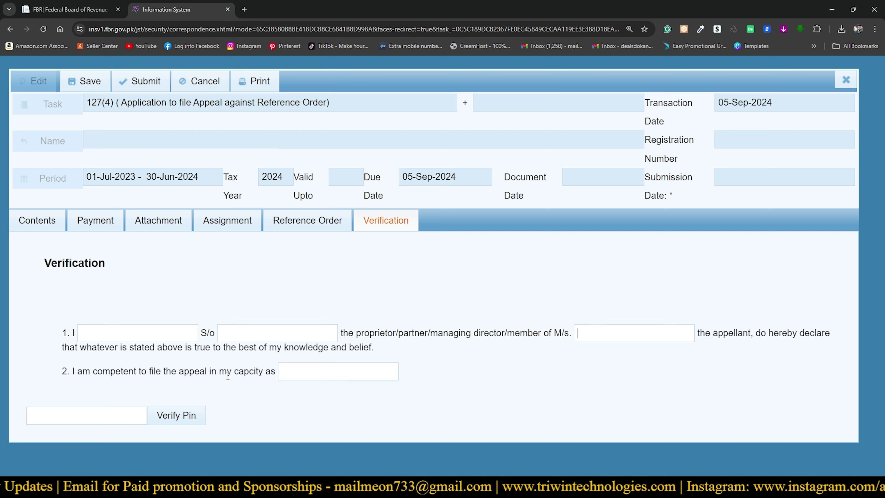
Step: Try "self" as the capacity for filing the appeal, check the PIN field, and clear the capacity entry
left_click(307, 371)
type("self")
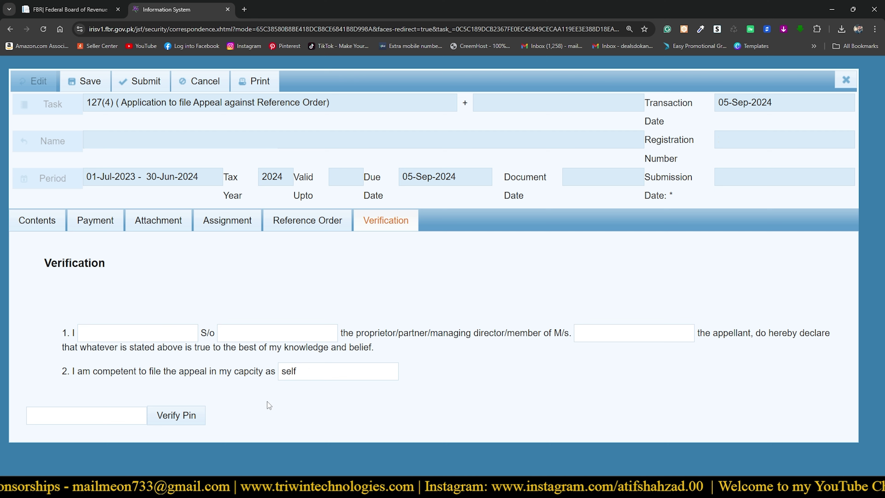
left_click(74, 417)
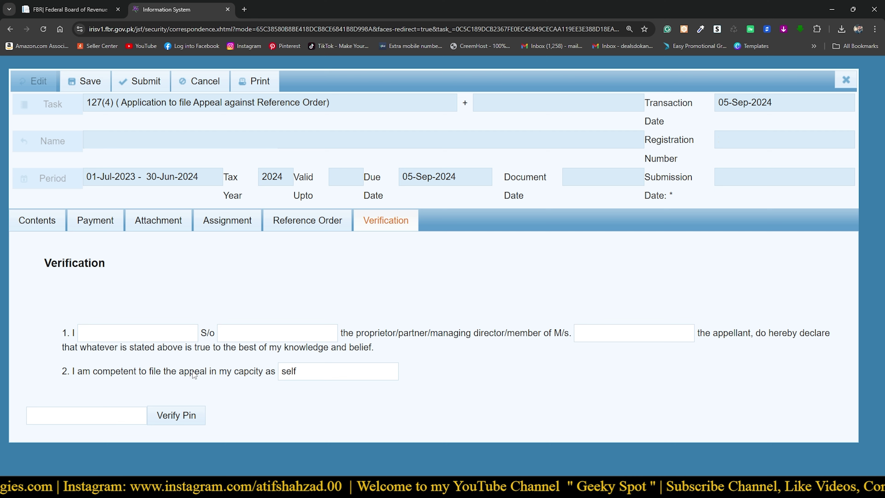
left_click_drag(300, 371, 269, 372)
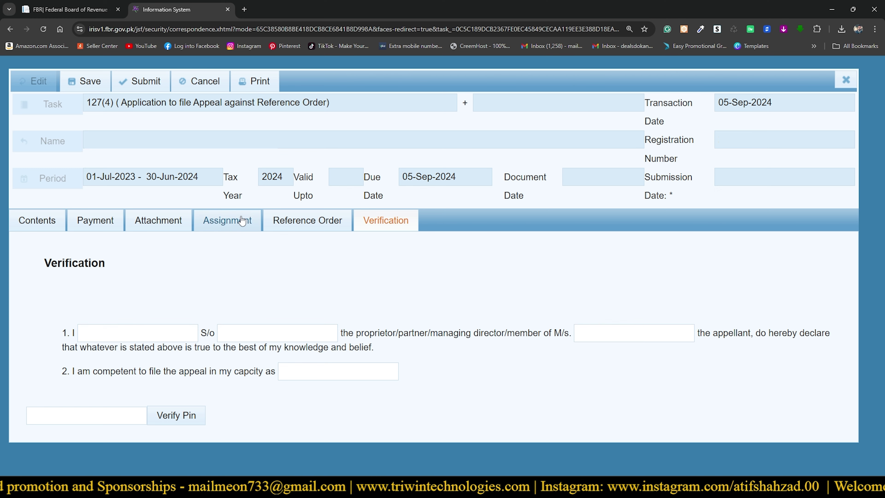
Step: Return to the application's assignment section to view its records
left_click(226, 227)
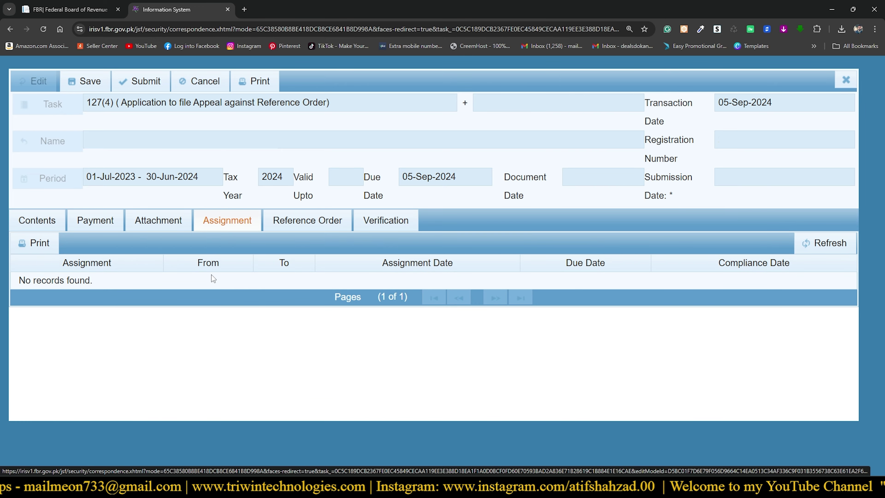